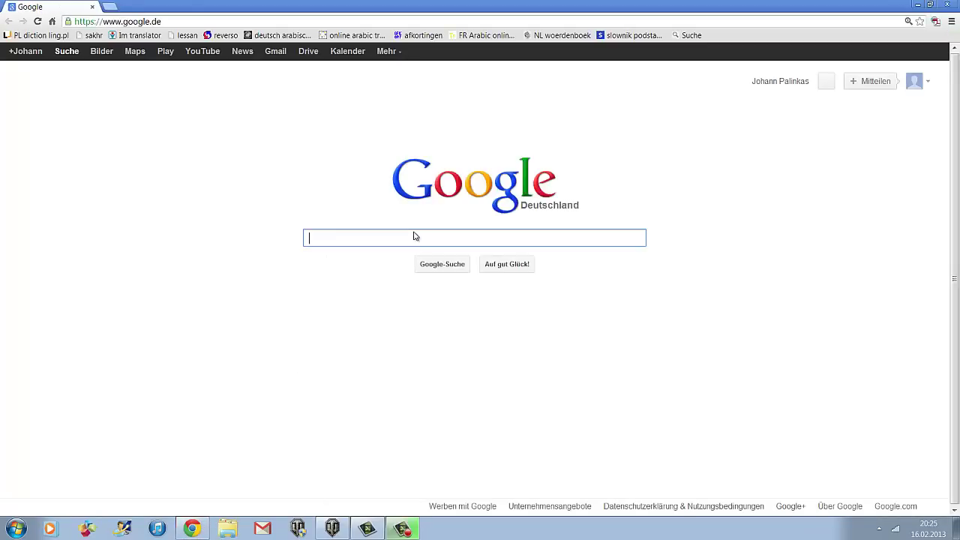
- Search Google for "wot mods" and open the World of Tanks WoT Mods page on Curse
type("w")
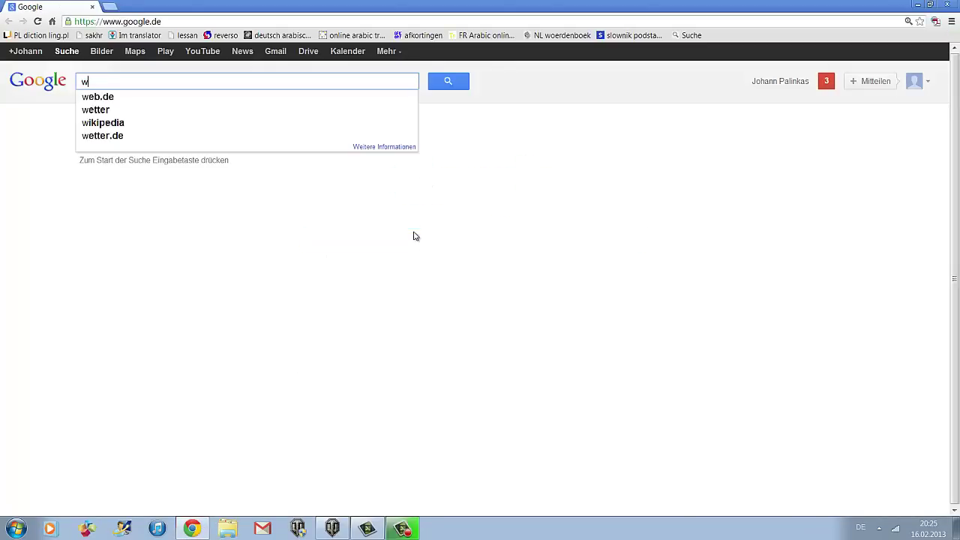
type("ot mods")
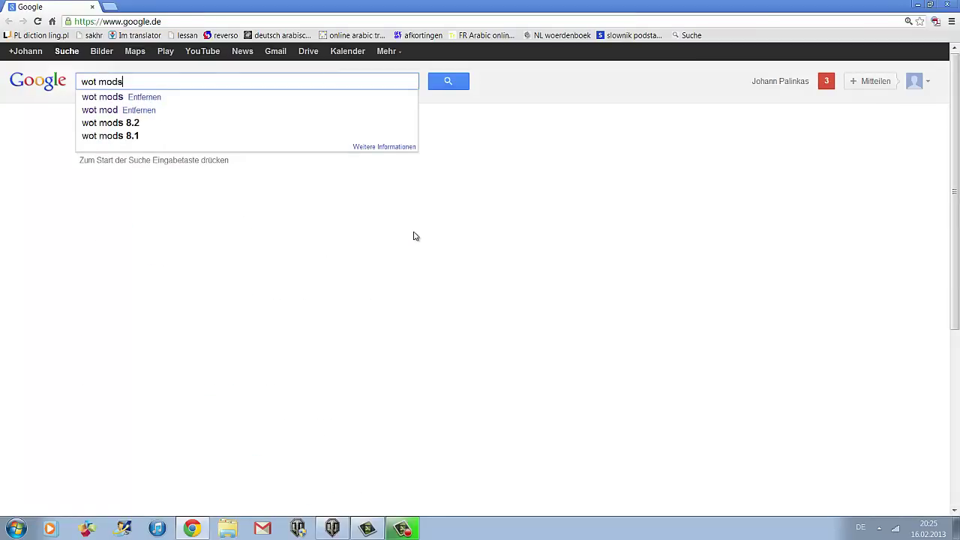
key("Return")
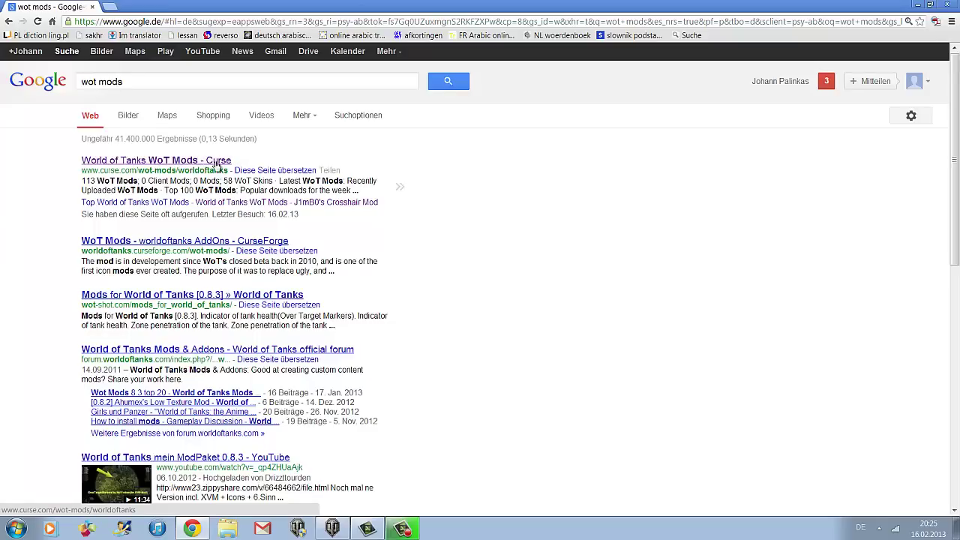
left_click(217, 162)
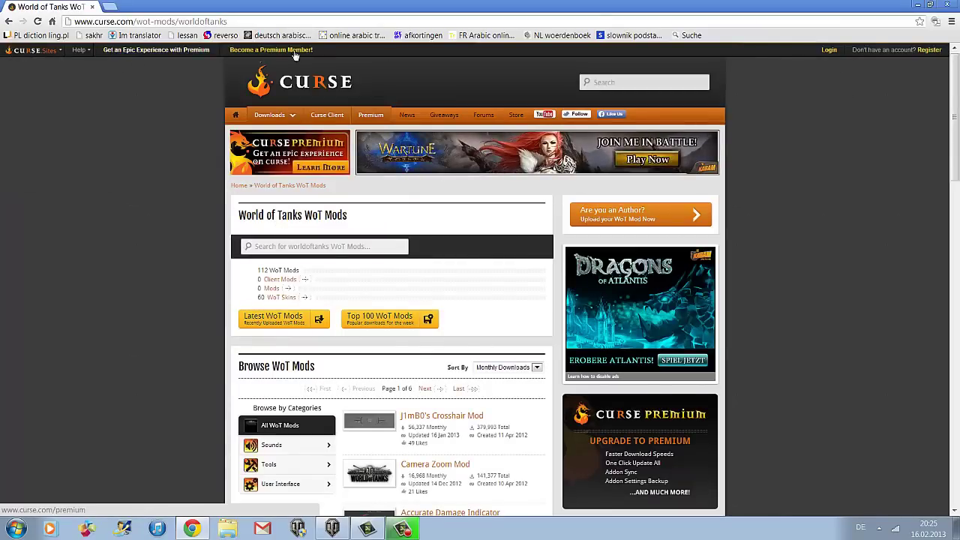
- Look through the World of Tanks mods listed on Curse, sorted by monthly downloads
scroll(866, 51, "down", 3)
scroll(859, 96, "up", 3)
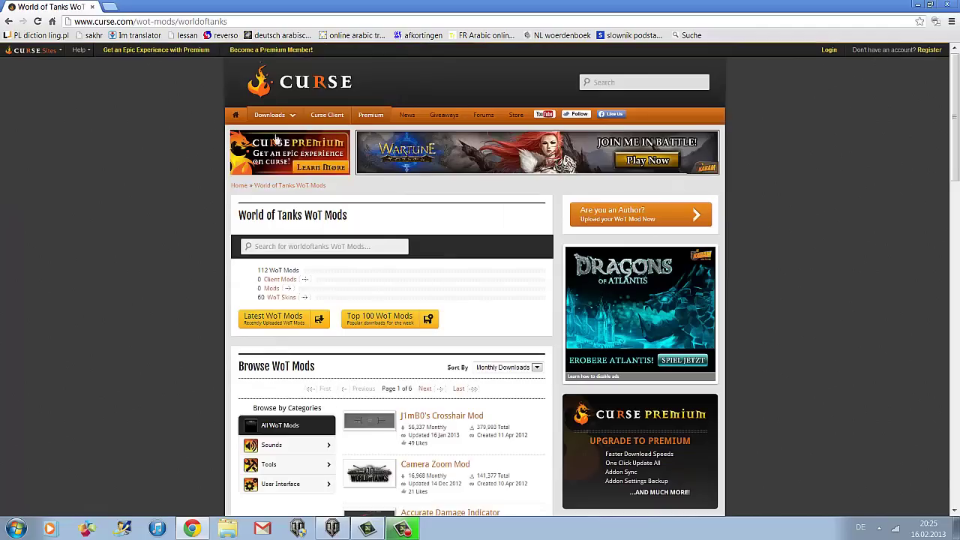
scroll(544, 133, "down", 5)
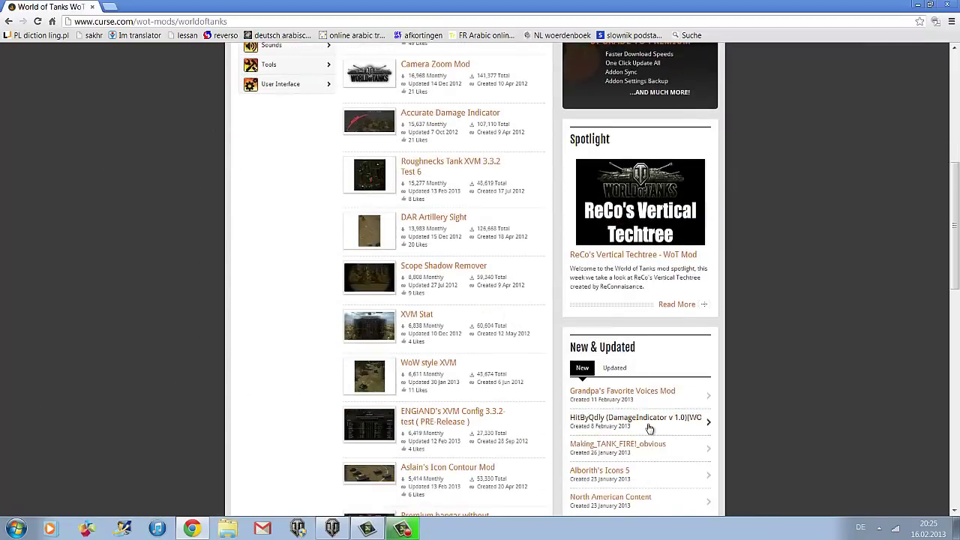
scroll(647, 373, "up", 3)
scroll(647, 373, "up", 3)
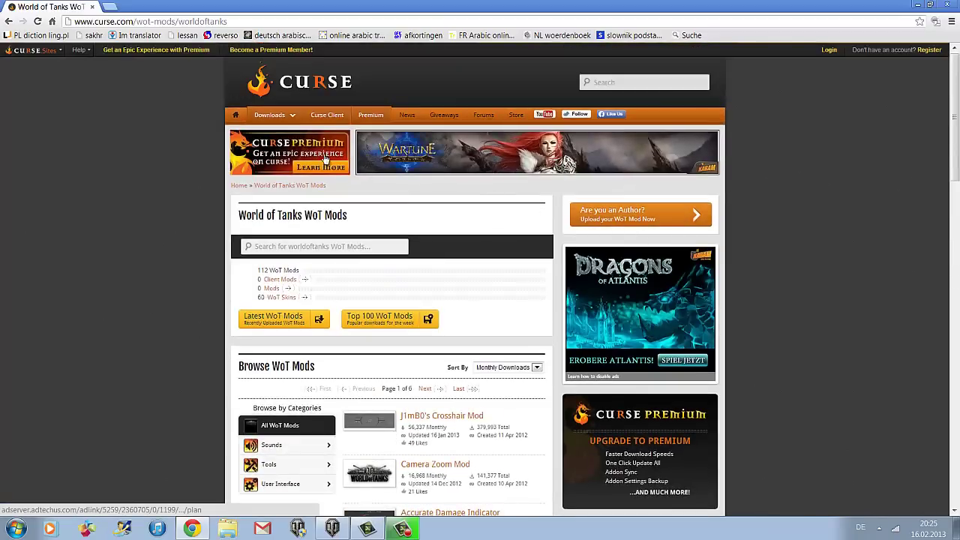
scroll(706, 209, "down", 3)
scroll(683, 206, "up", 1)
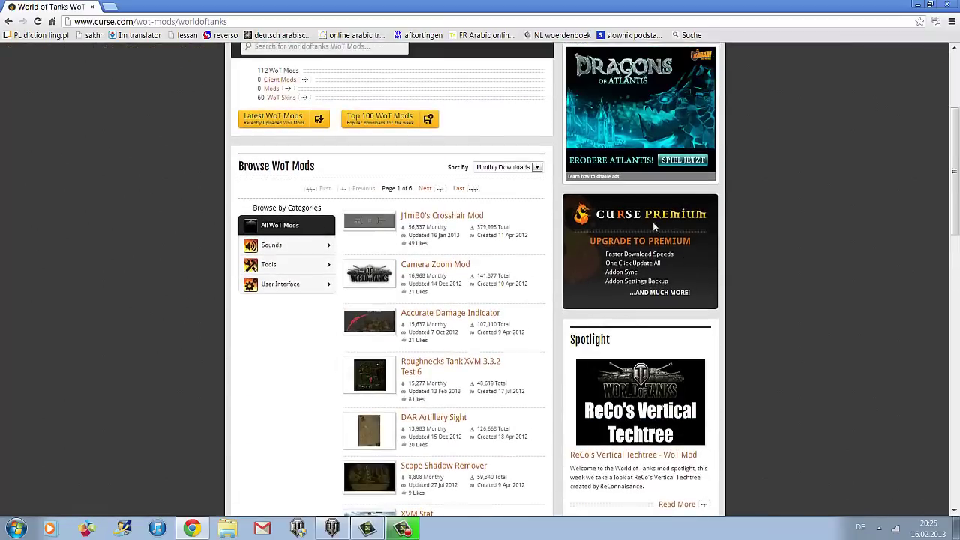
scroll(530, 208, "down", 1)
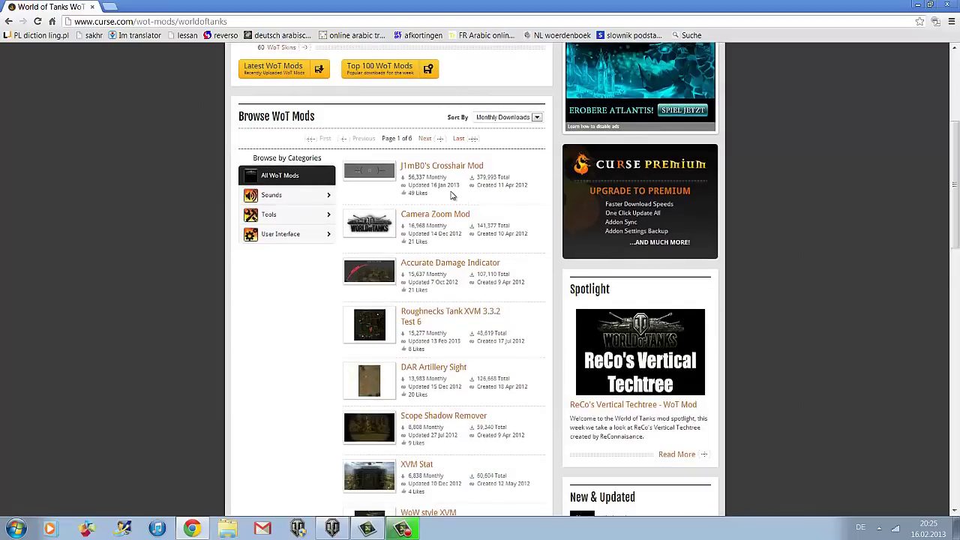
scroll(452, 196, "down", 8)
scroll(452, 373, "up", 4)
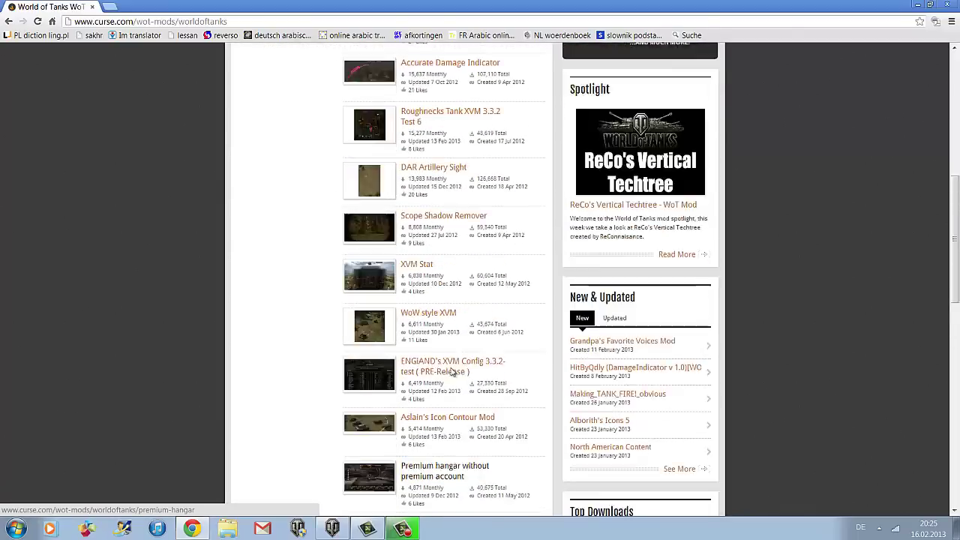
scroll(451, 371, "up", 6)
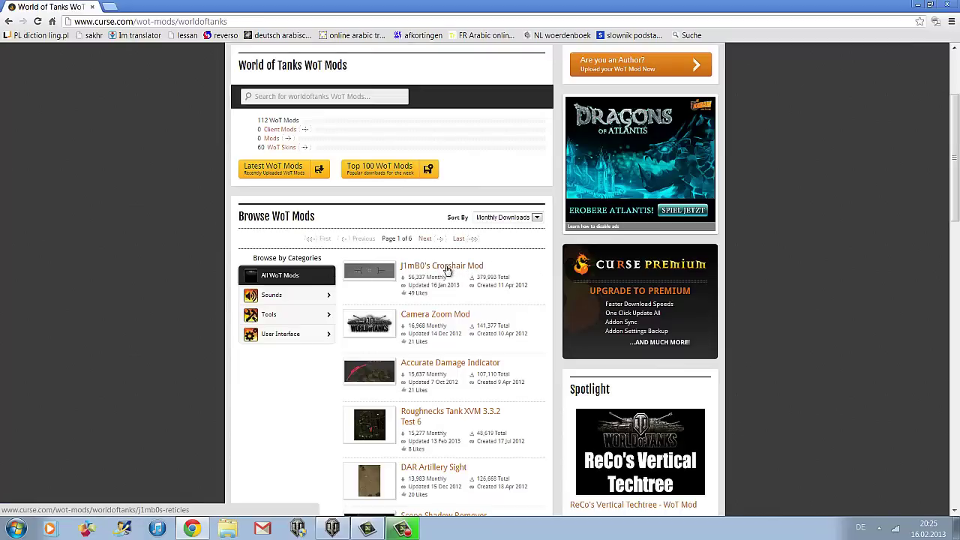
scroll(442, 271, "down", 5)
scroll(441, 293, "down", 5)
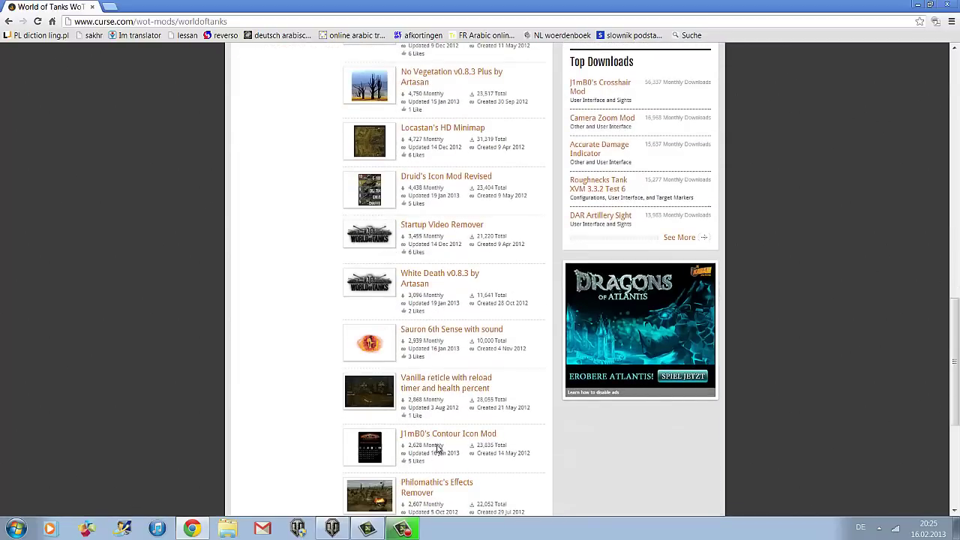
scroll(438, 430, "up", 10)
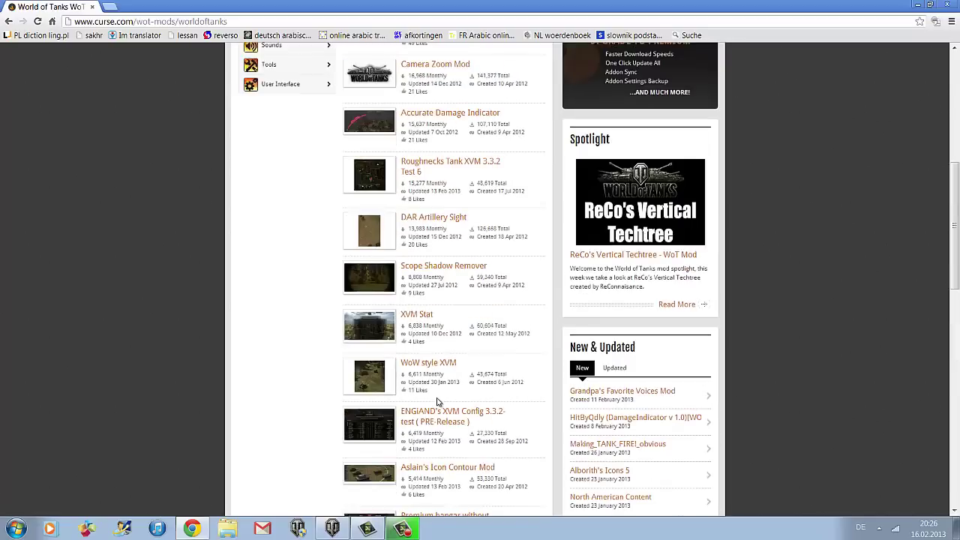
scroll(439, 403, "up", 2)
scroll(439, 403, "down", 1)
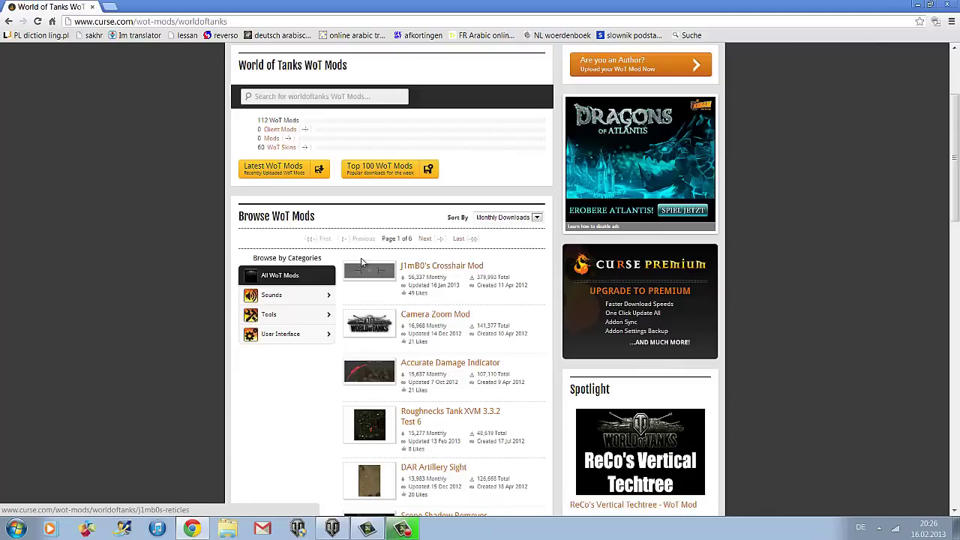
- Open the page of J1mB0's Crosshair Mod and read its crosshair installation instructions
left_click(459, 269)
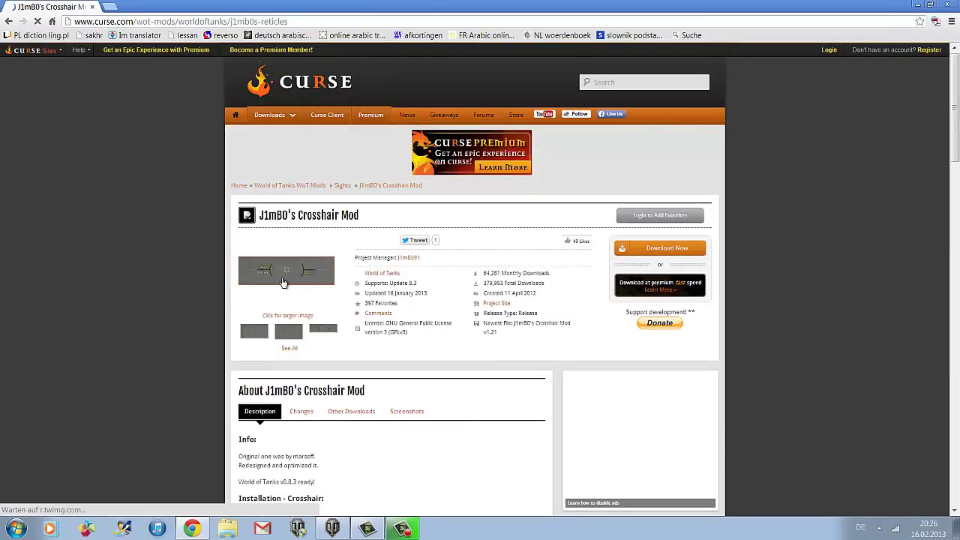
scroll(407, 255, "down", 3)
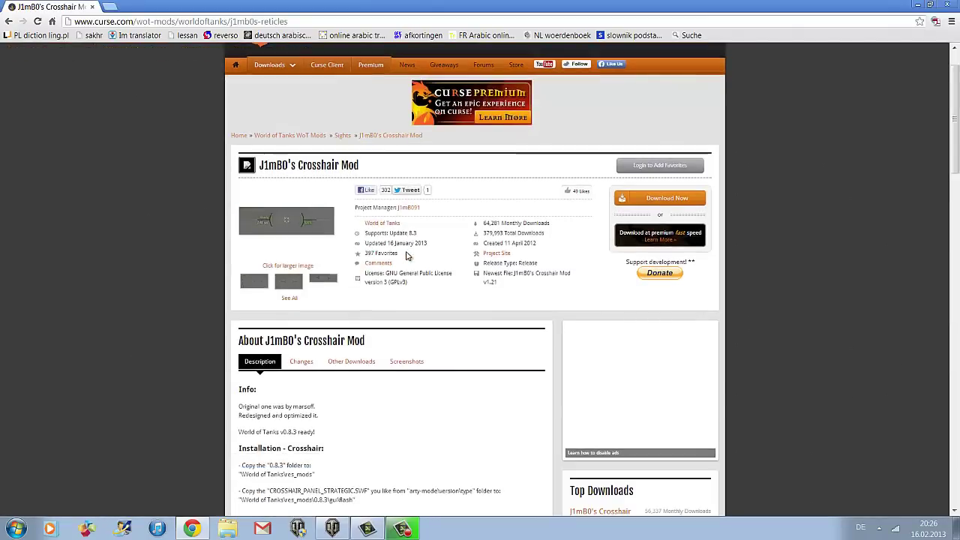
left_click_drag(241, 416, 352, 450)
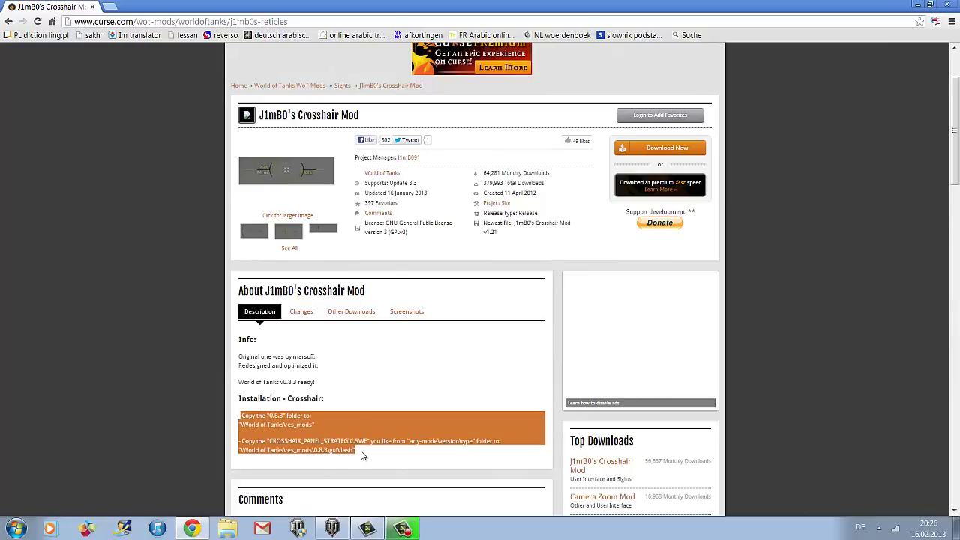
left_click(360, 455)
left_click_drag(359, 449, 386, 455)
scroll(408, 453, "up", 2)
- Download J1mB0's Crosshair Mod and open the zip archive in WinZip using the trial version
left_click(671, 414)
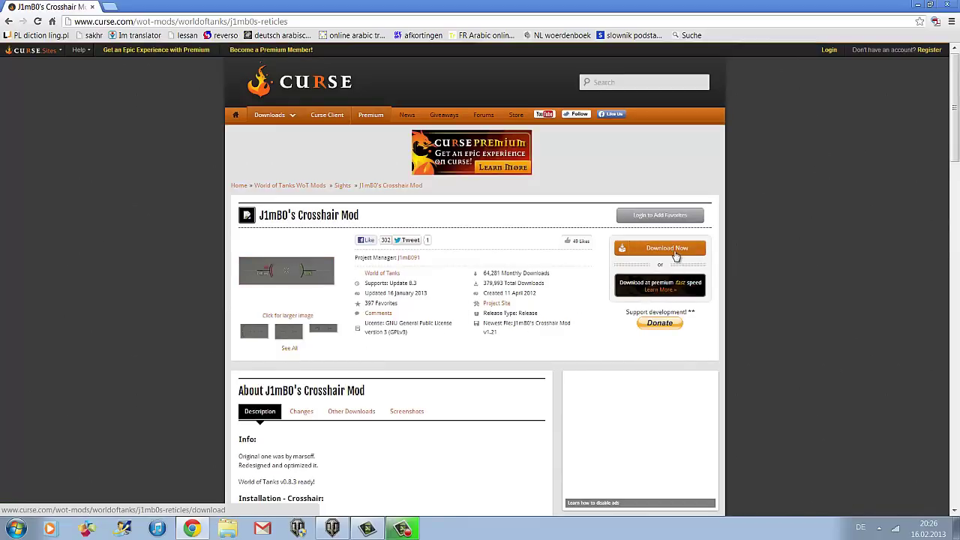
left_click(668, 251)
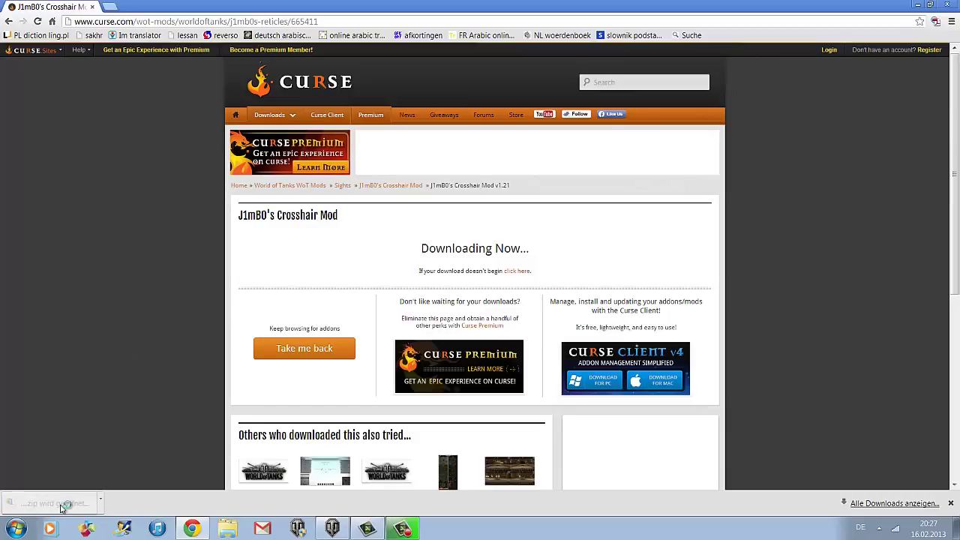
left_click(61, 506)
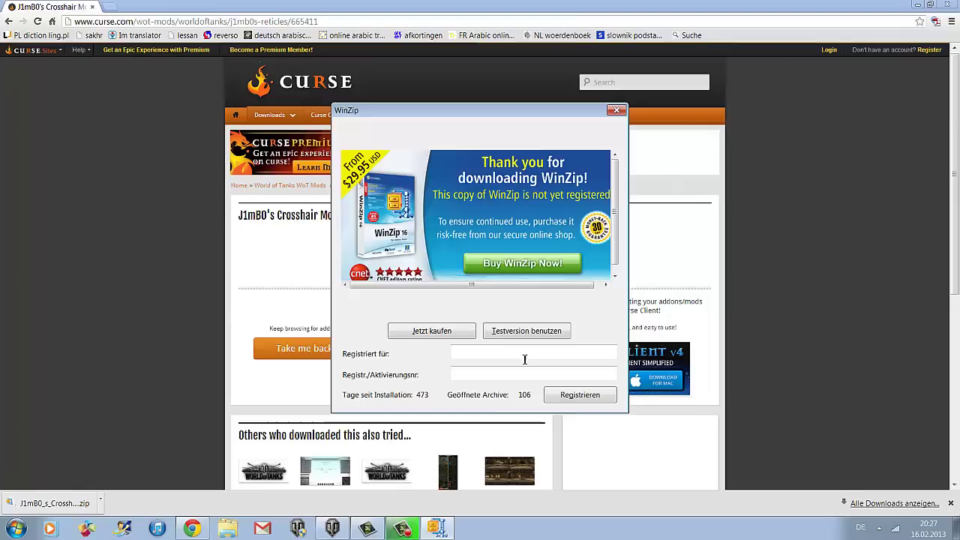
left_click(519, 331)
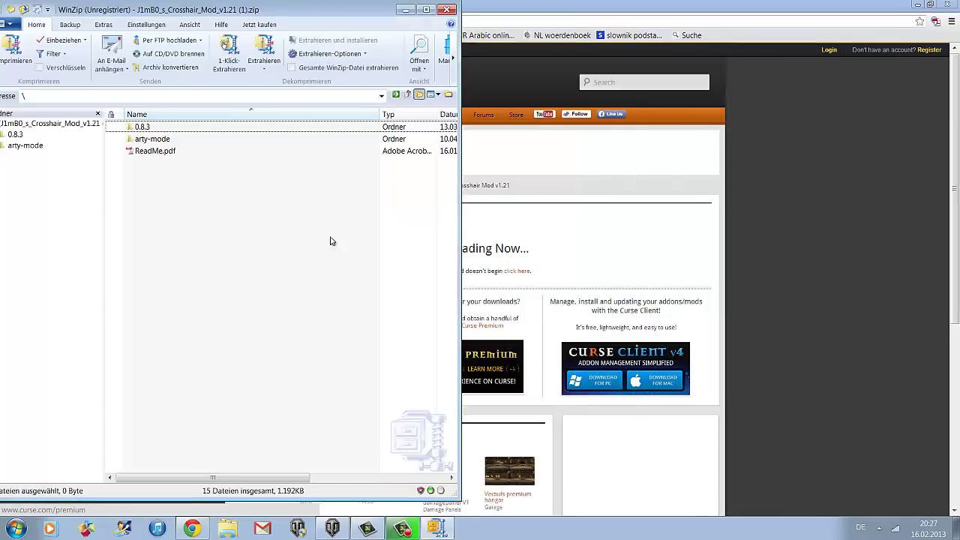
left_click_drag(230, 9, 327, 11)
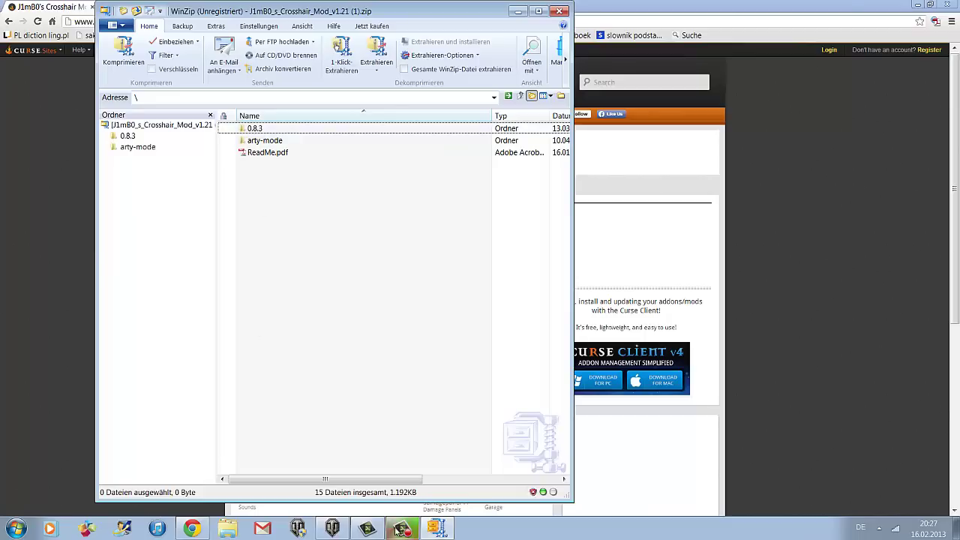
left_click_drag(296, 11, 277, 11)
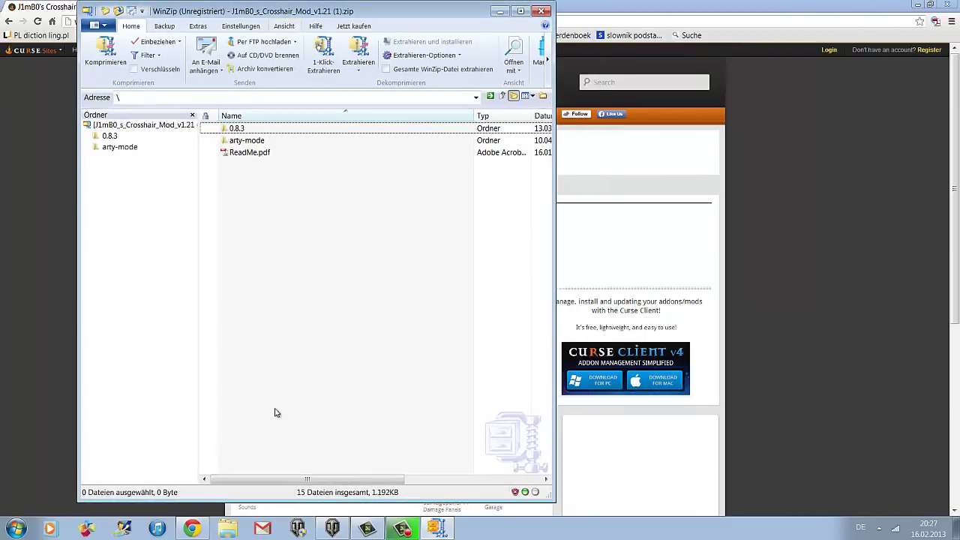
- Switch to Windows Explorer and open the folder Games\World_of_Tanks\res_mods\0.8.3 on drive C
left_click(226, 529)
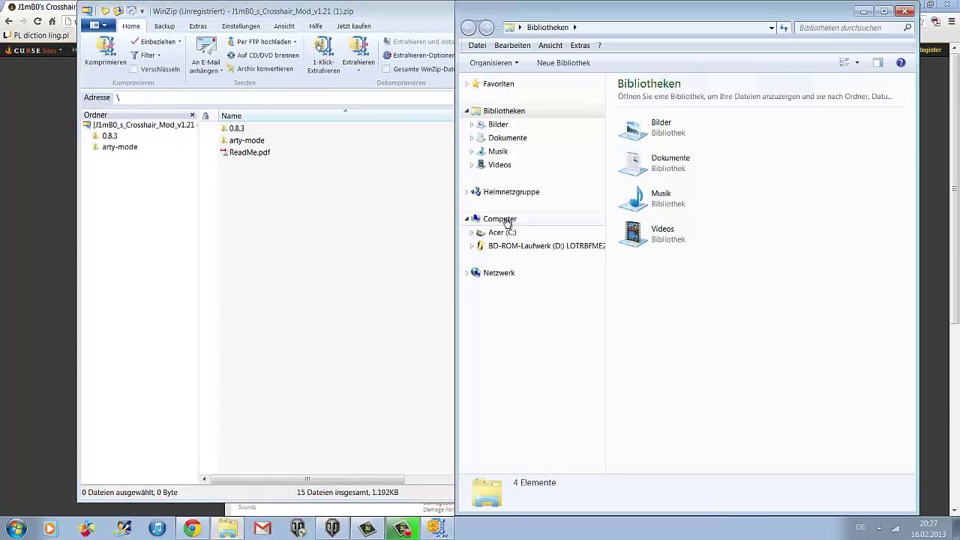
left_click(503, 232)
left_click_drag(910, 130, 922, 230)
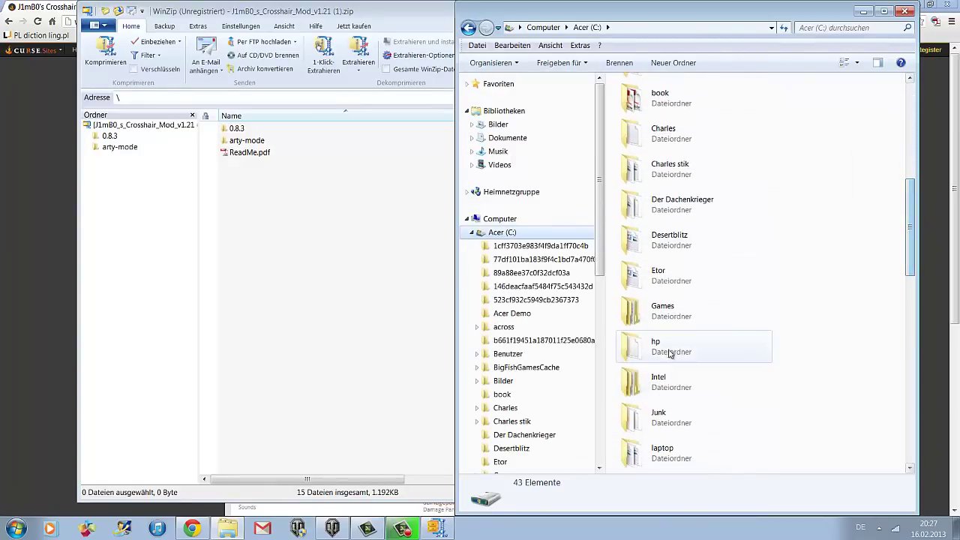
double_click(665, 321)
double_click(686, 114)
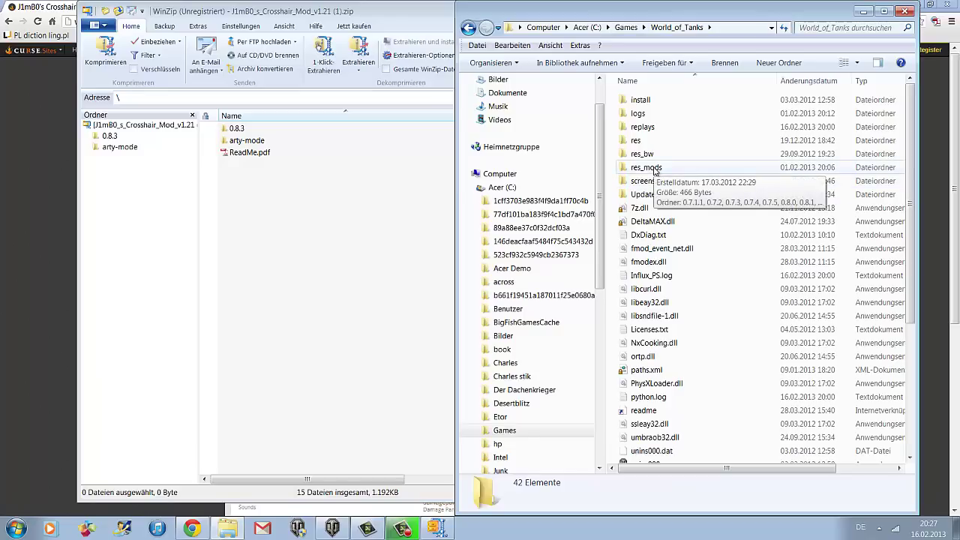
double_click(653, 168)
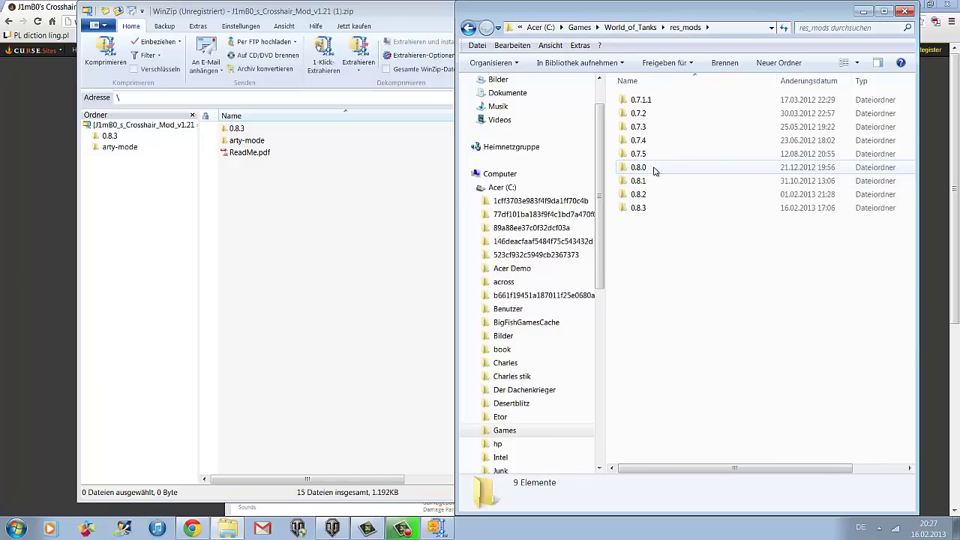
double_click(639, 209)
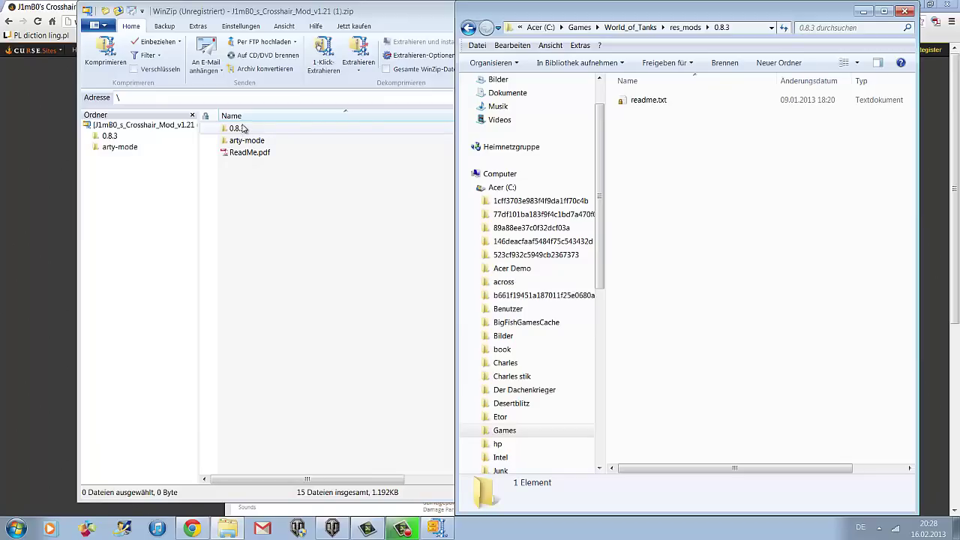
- Extract the gui folder from the archive's 0.8.3 folder into the game's res_mods\0.8.3 folder
double_click(243, 132)
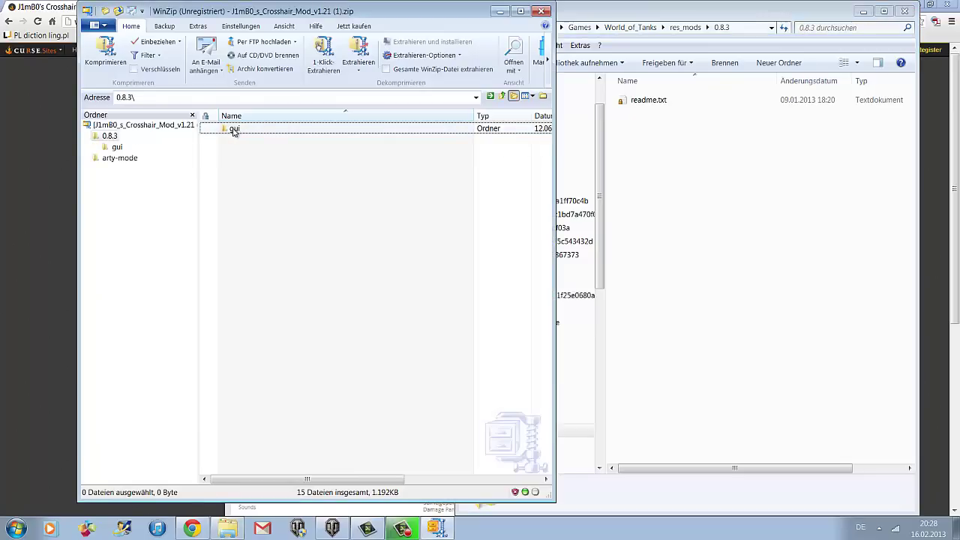
left_click_drag(235, 132, 642, 135)
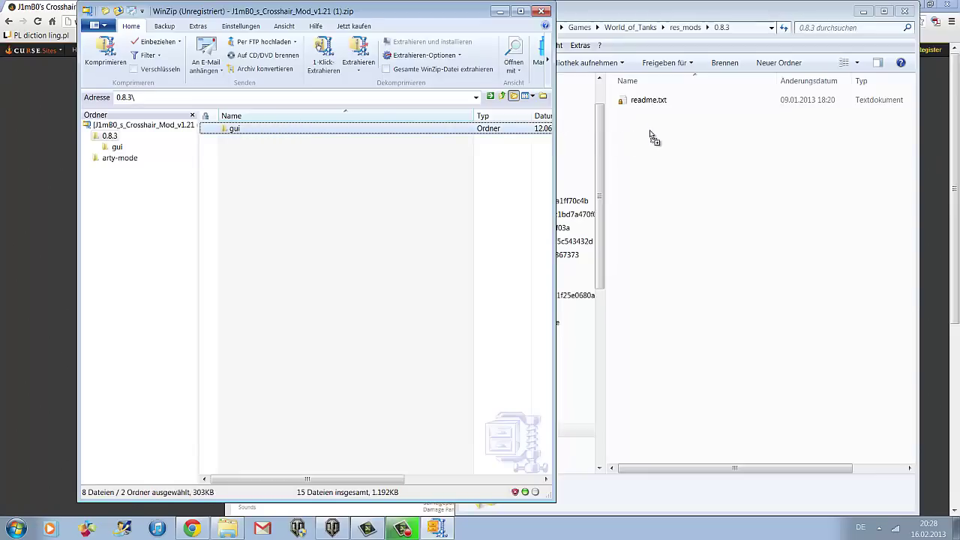
mouse_move(649, 131)
left_mouse_down()
mouse_move(652, 150)
mouse_move(654, 133)
left_mouse_up()
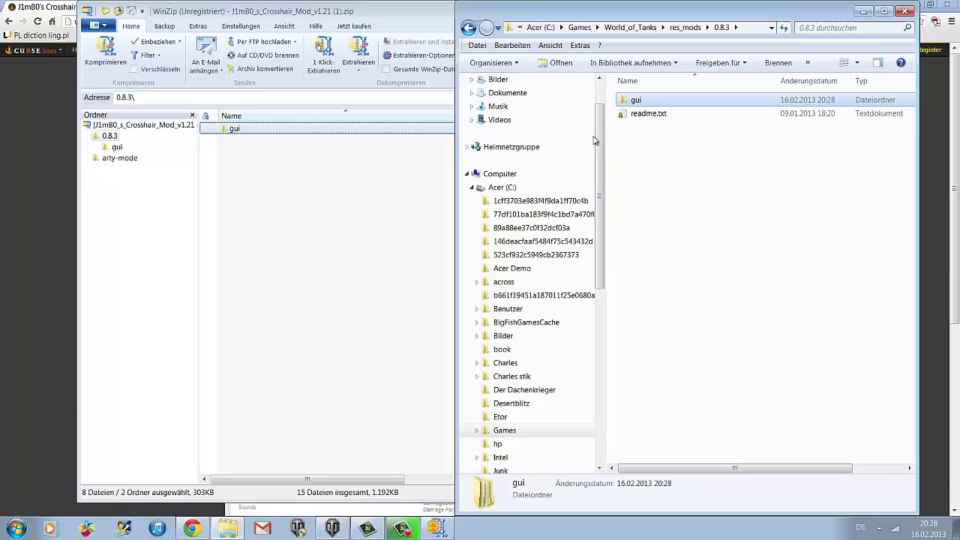
- Go back to the game's res_mods folder and look over its version folders
scroll(598, 144, "up", 1)
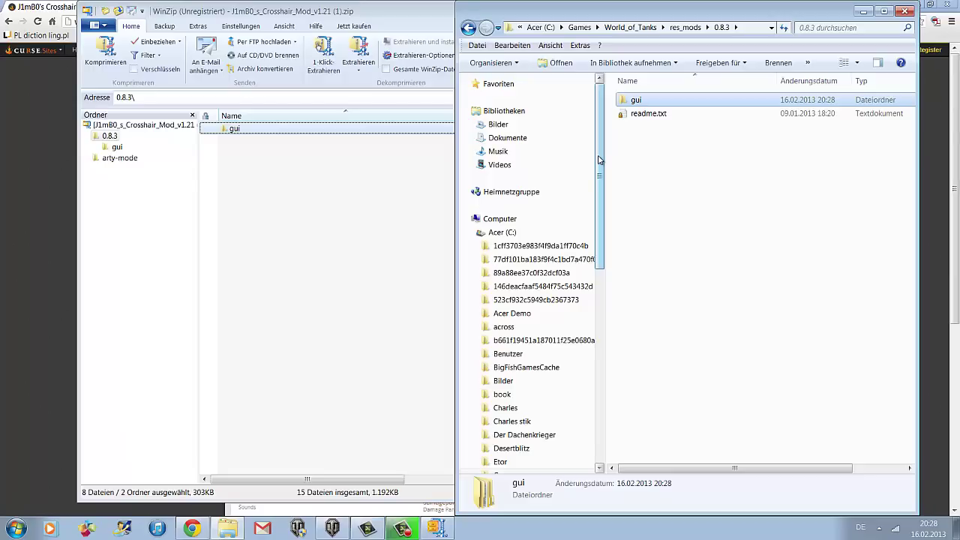
left_click_drag(601, 161, 605, 257)
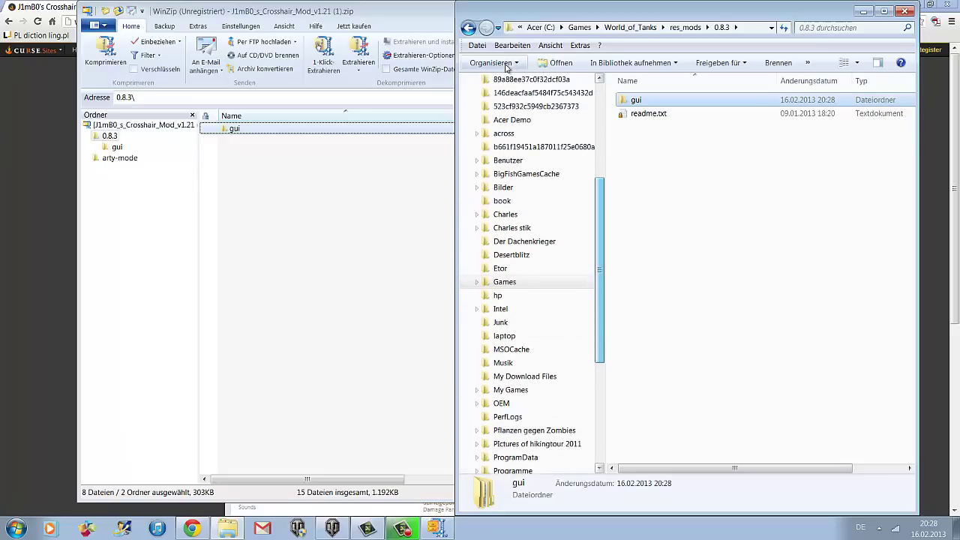
left_click(468, 27)
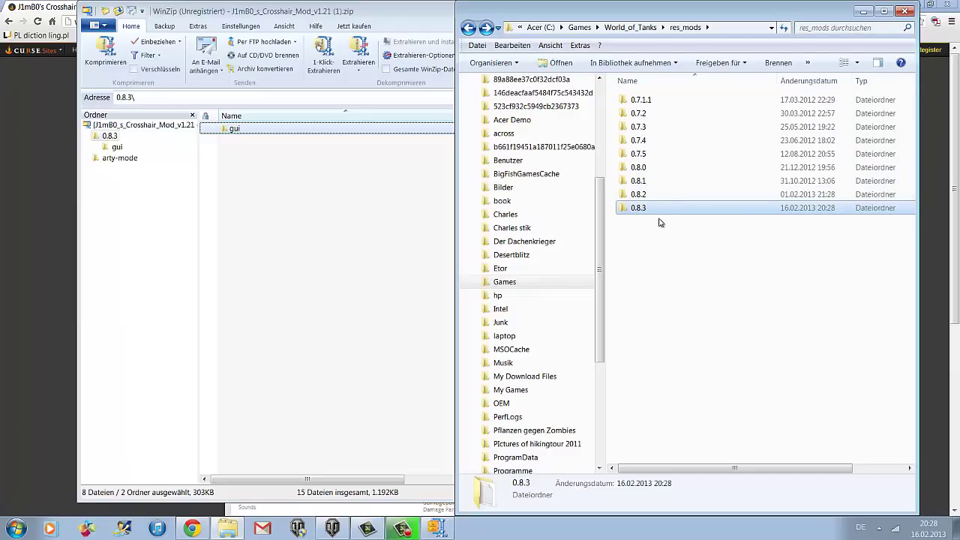
left_click(634, 221)
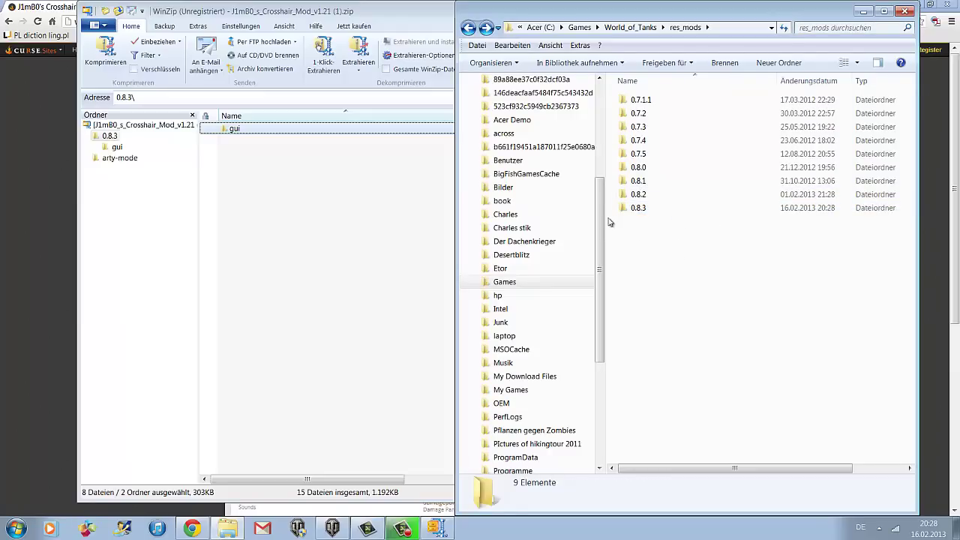
left_click_drag(617, 217, 642, 314)
left_click_drag(735, 468, 646, 471)
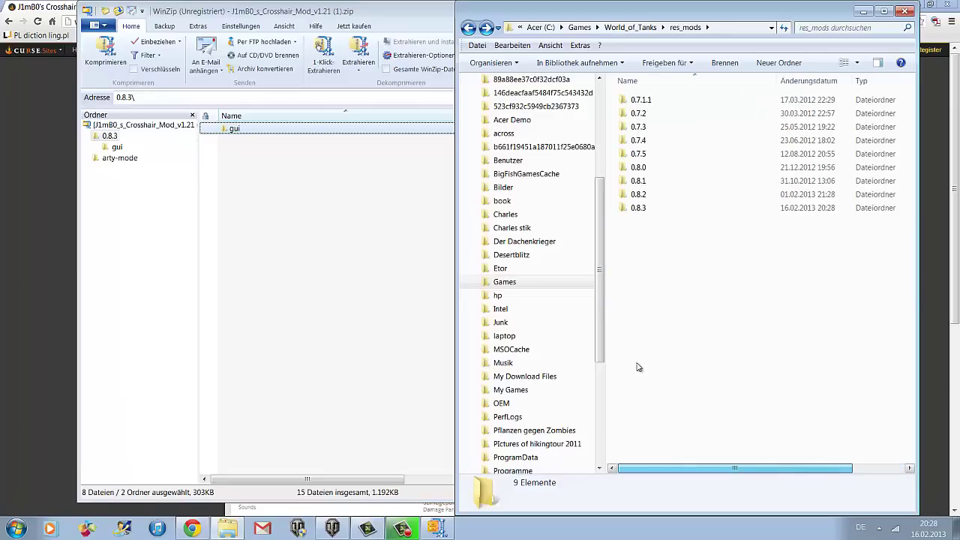